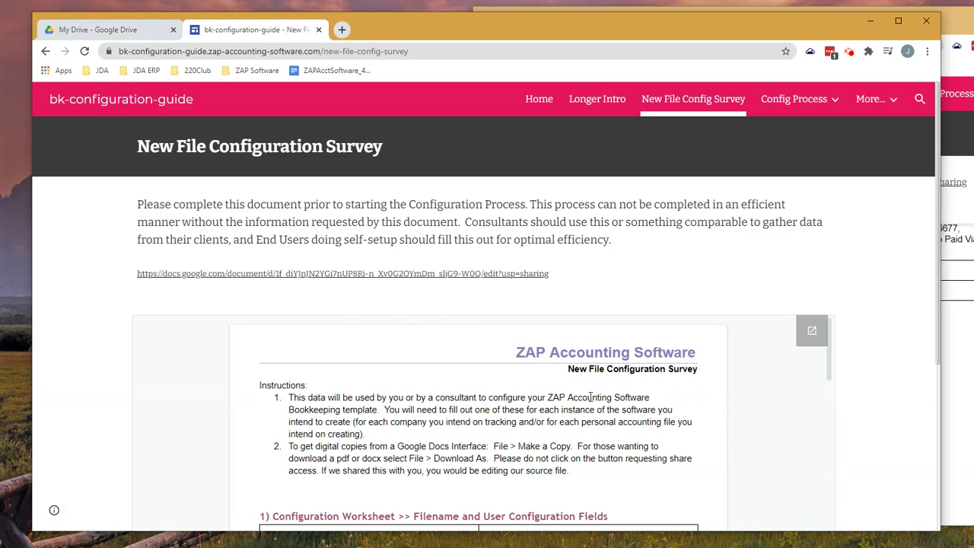
- Review the embedded New File Configuration Survey instructions and open the survey document in its own tab
scroll(590, 396, down, 2)
scroll(590, 396, up, 2)
scroll(387, 402, down, 1)
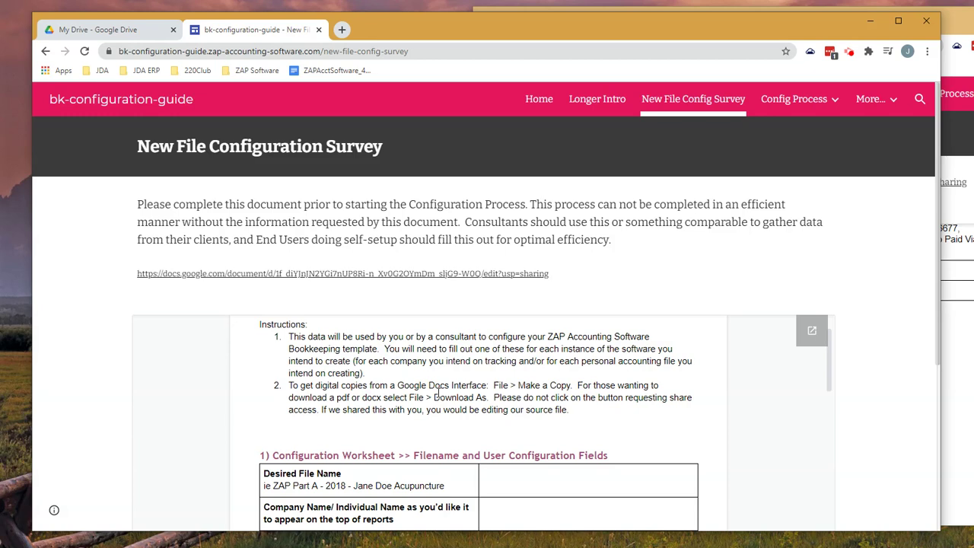
scroll(716, 359, up, 1)
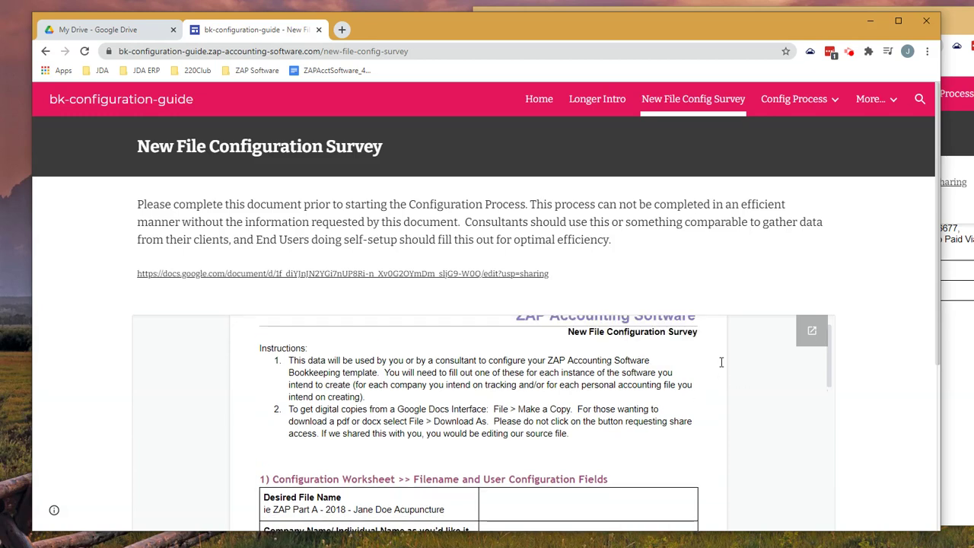
click(812, 331)
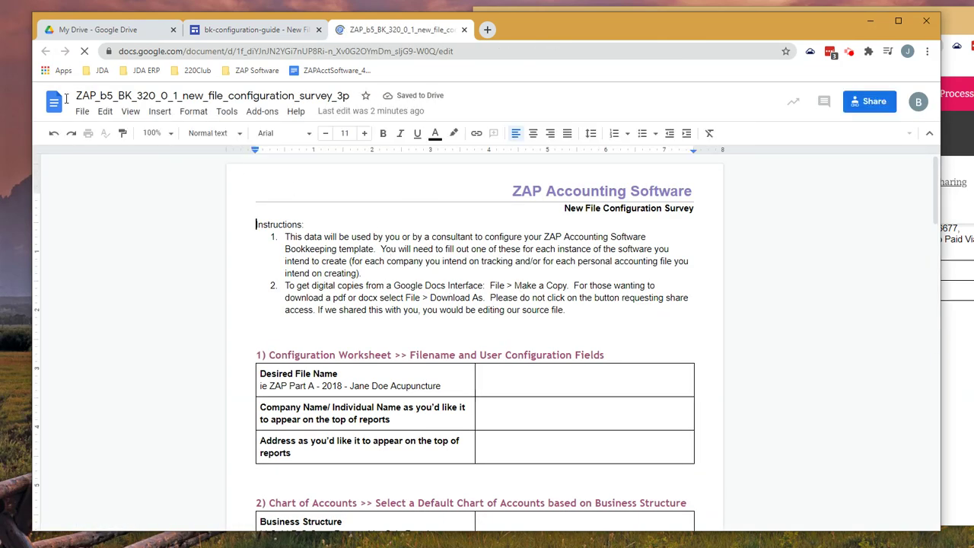
- Look over the survey document's options for making a copy and its available download formats without choosing one
click(82, 115)
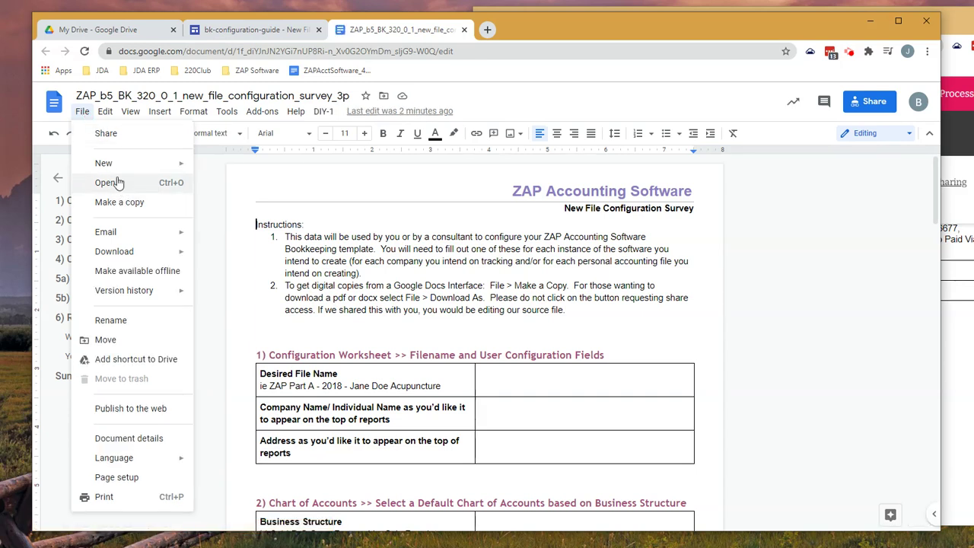
click(83, 112)
click(83, 112)
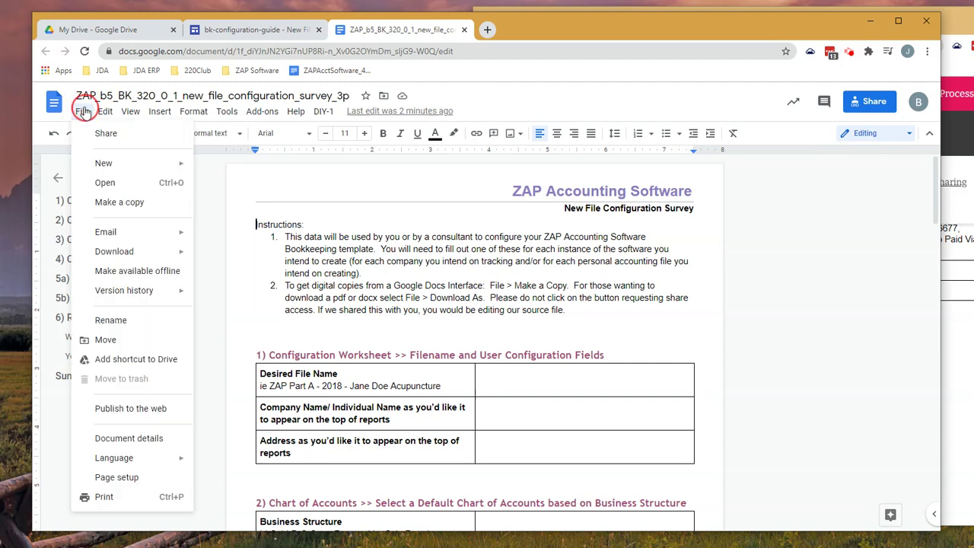
mouse_move(130, 262)
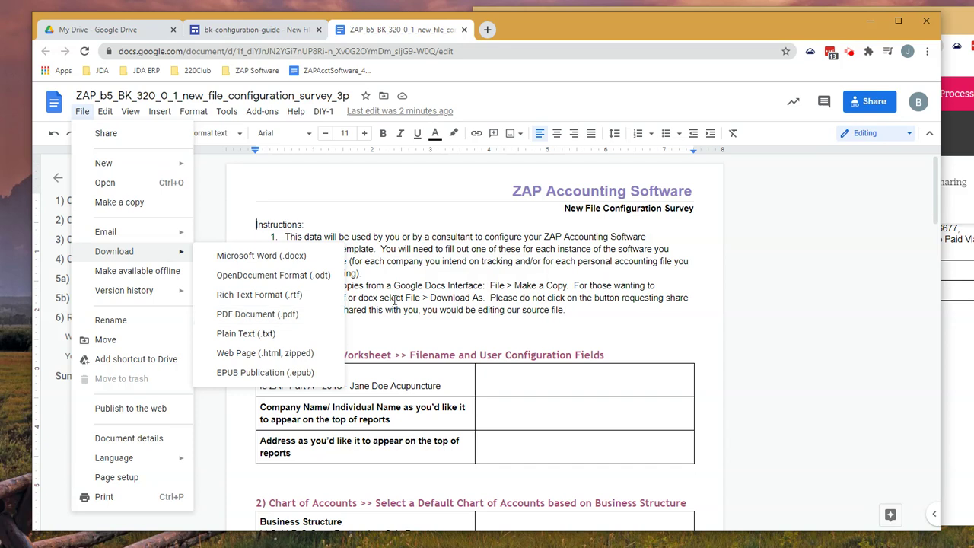
click(516, 303)
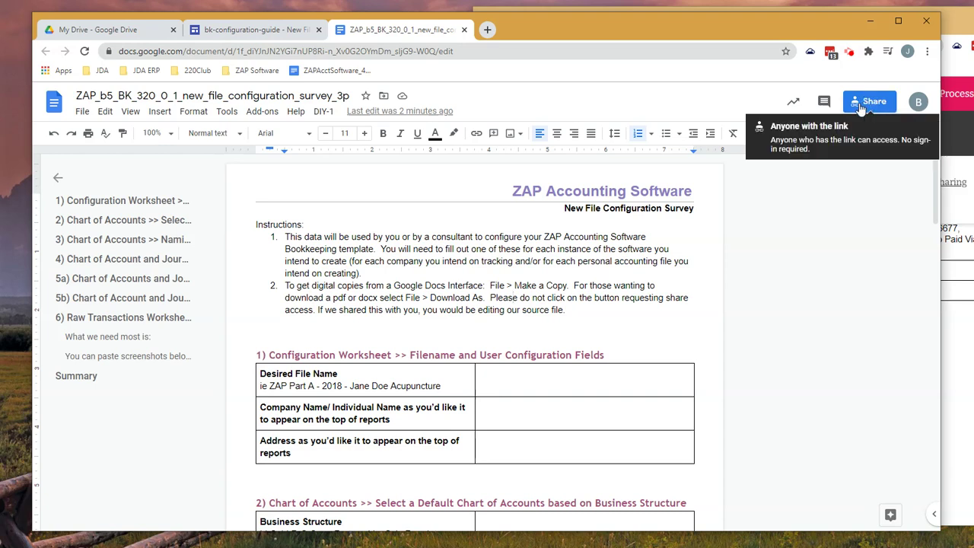
click(83, 112)
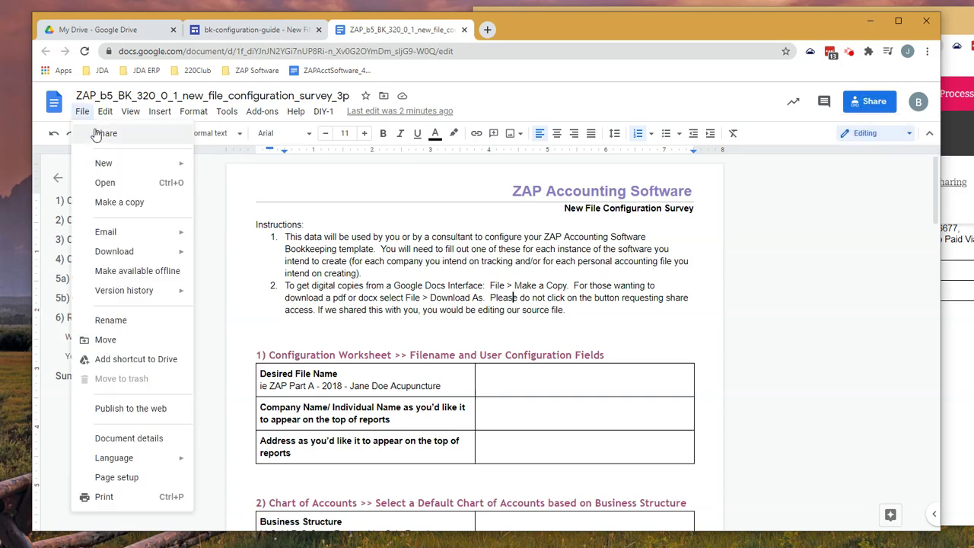
click(626, 297)
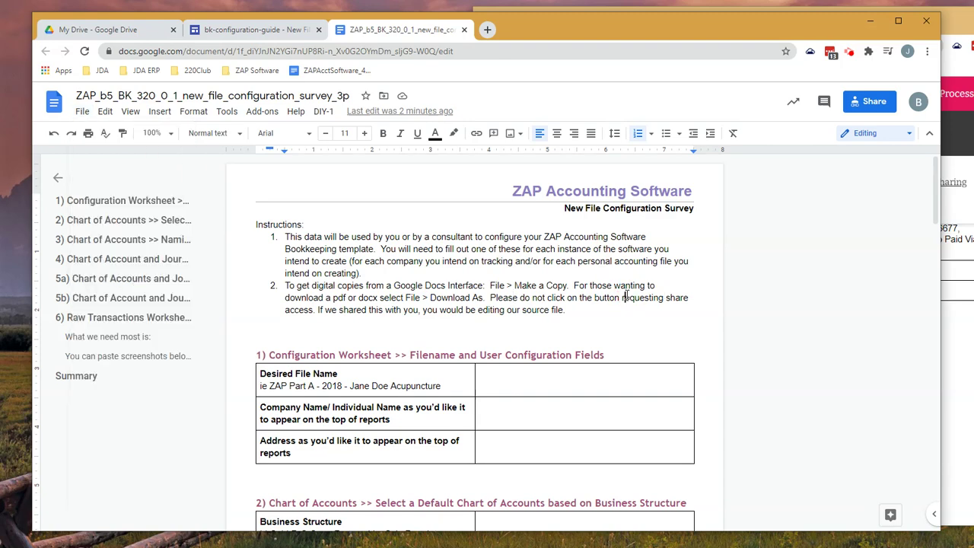
- Append "(2nd line information)" to the address label in the Filename and User Configuration Fields table
scroll(625, 297, down, 1)
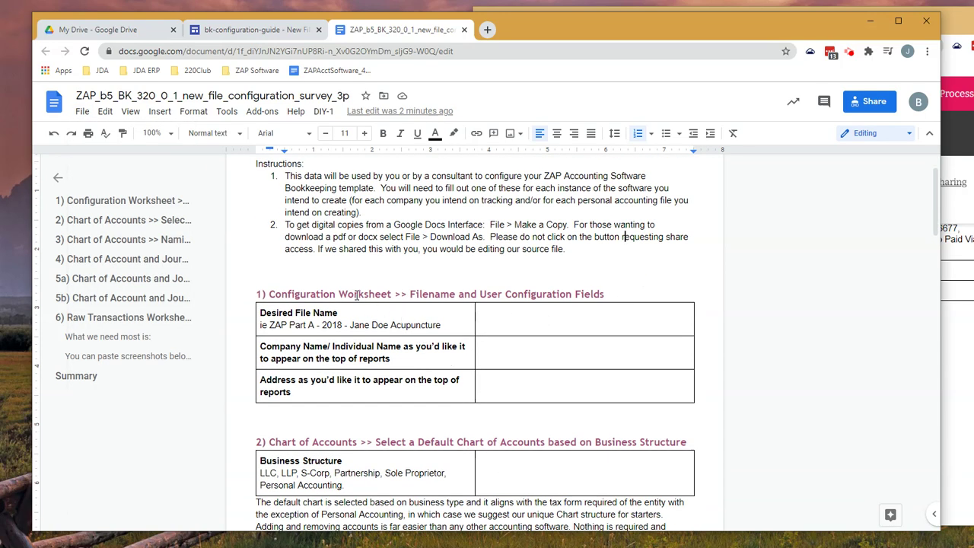
click(313, 294)
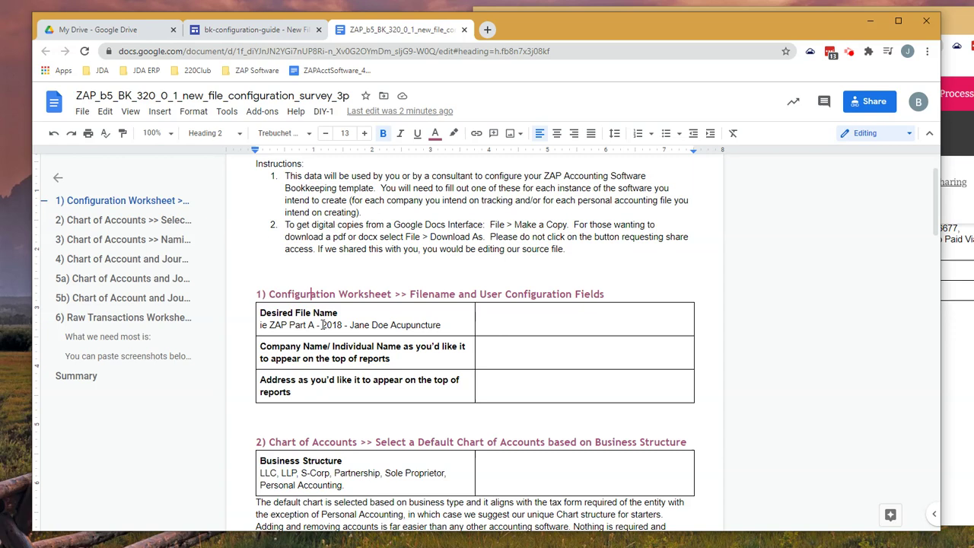
click(323, 318)
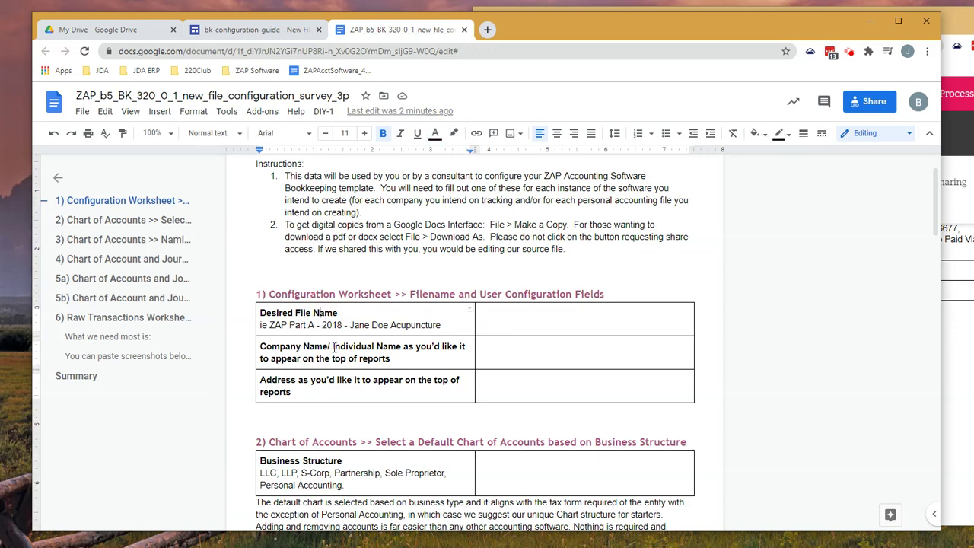
click(316, 385)
text((wrd)
key(BackSpace)
key(BackSpace)
key(BackSpace)
text(2nd lin)
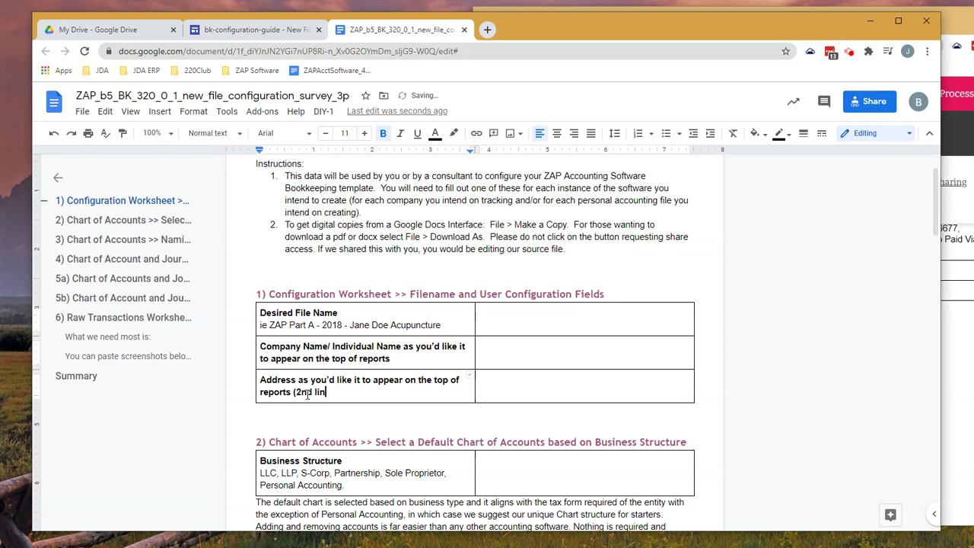
text(e information))
- Add "Real Estate Invesors," before Personal Accounting in the Business Structure options of section 2
scroll(308, 394, down, 1)
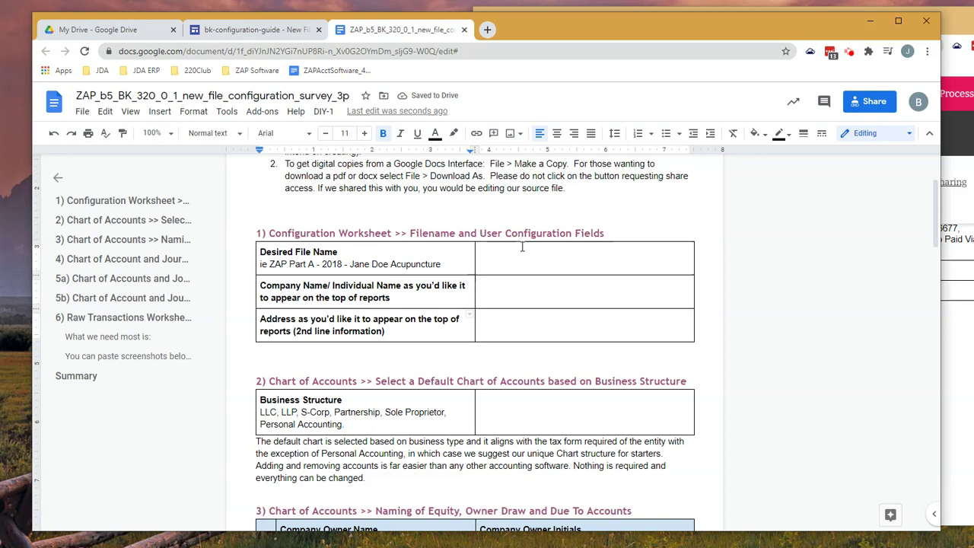
scroll(388, 350, down, 1)
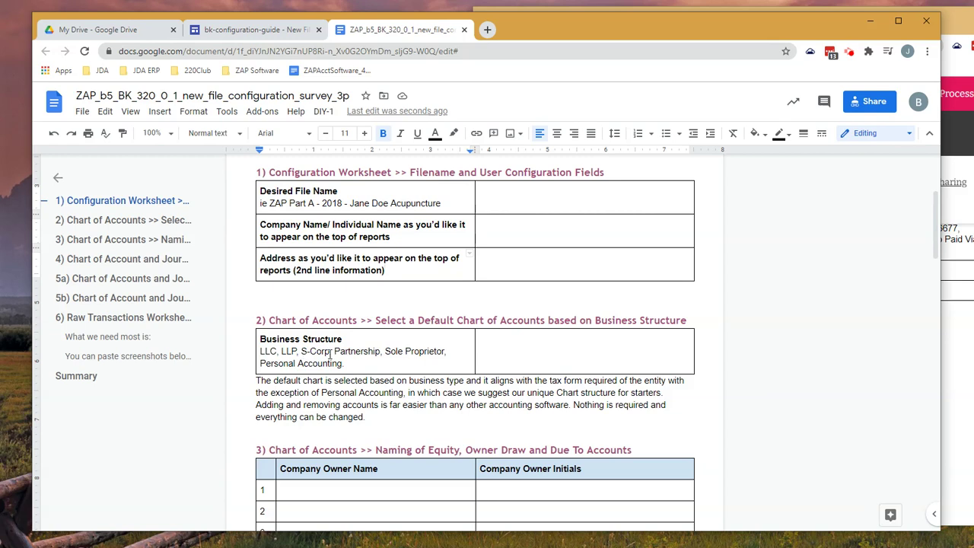
click(355, 363)
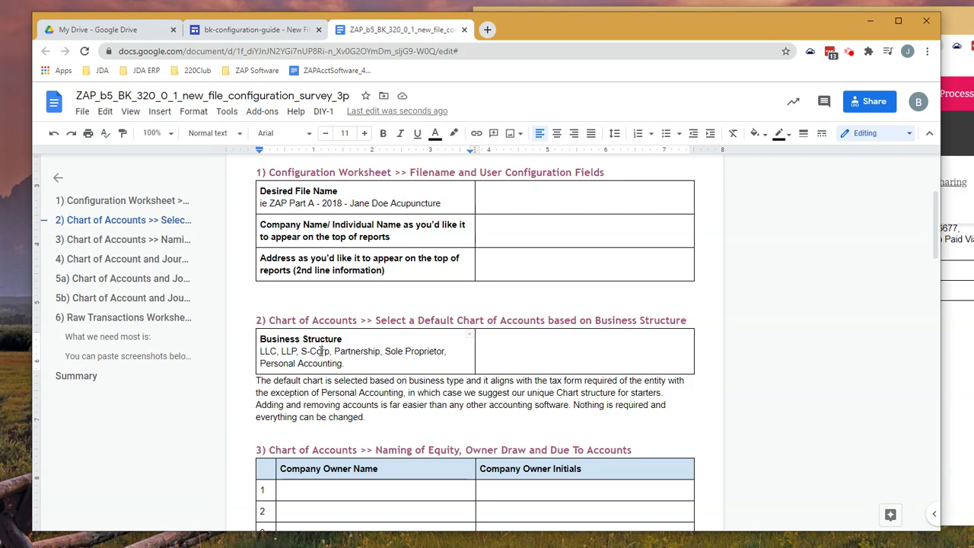
click(456, 351)
text(Real Estate)
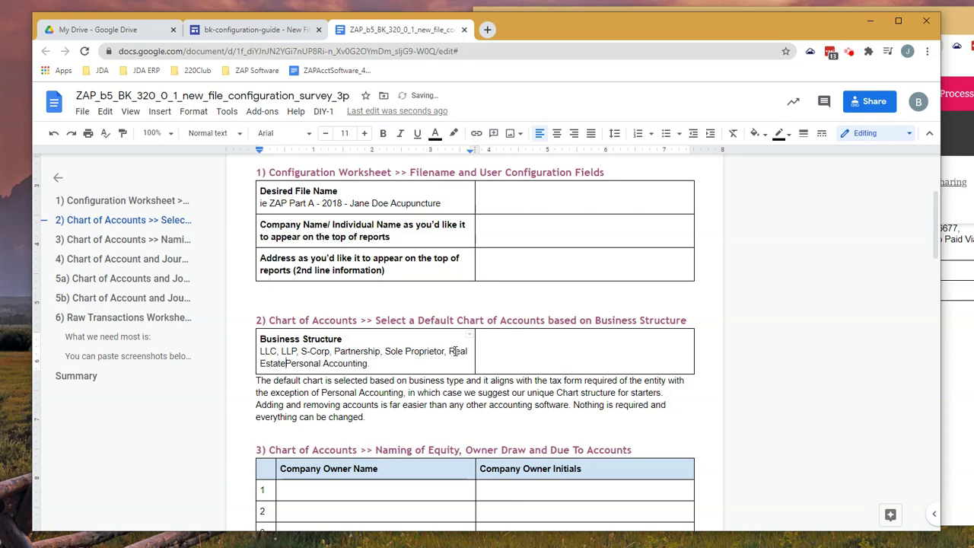
text( Invesot)
key(BackSpace)
text(rs,)
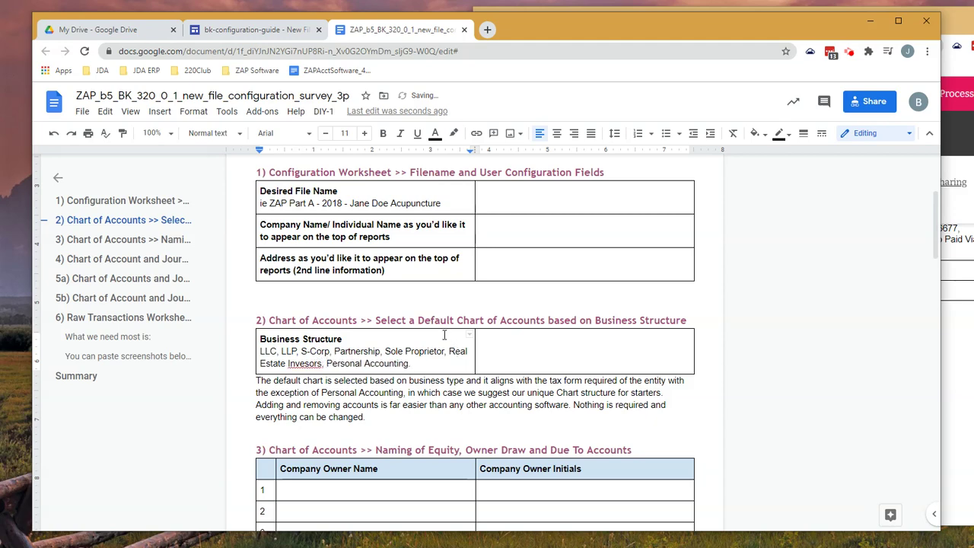
- Examine the company owner table in section 3 and the columns of the checking accounts table in section 4
scroll(396, 366, down, 3)
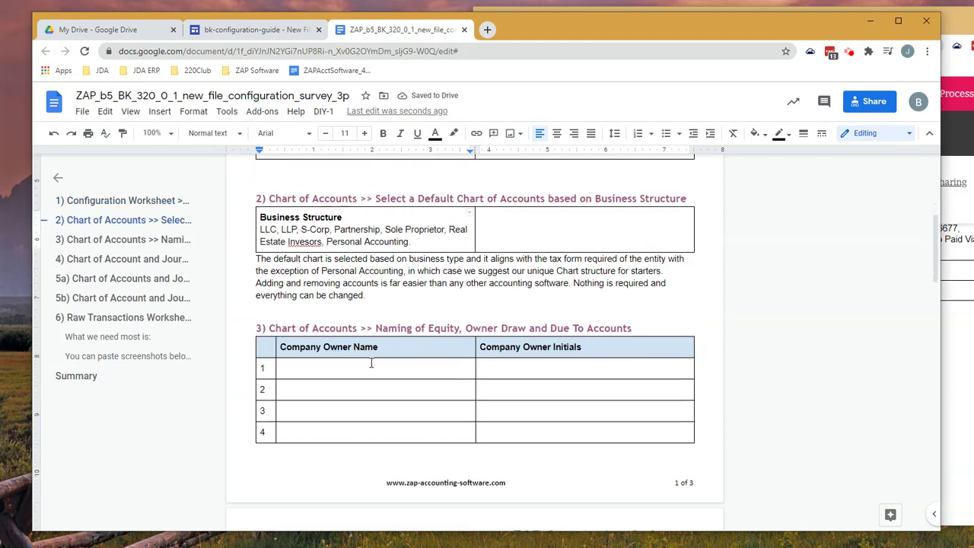
click(320, 328)
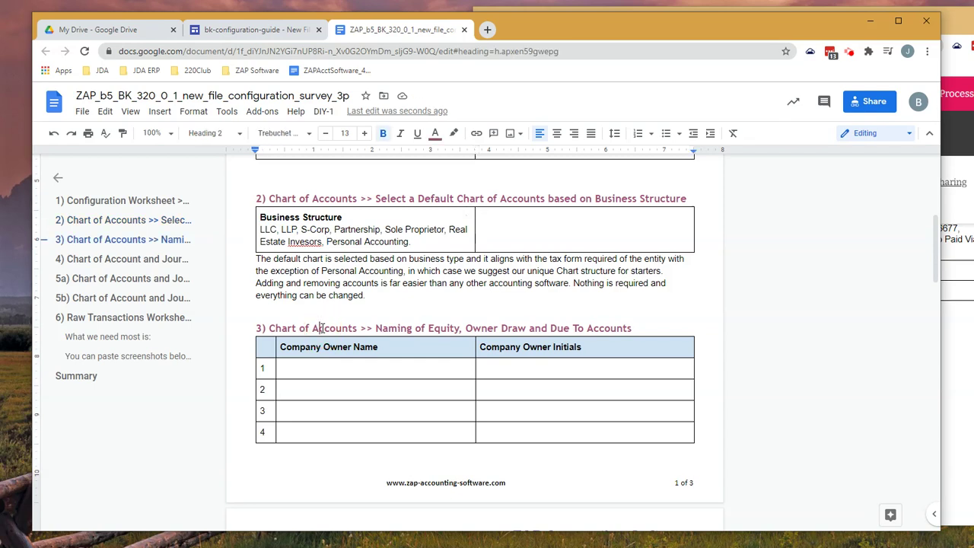
click(355, 366)
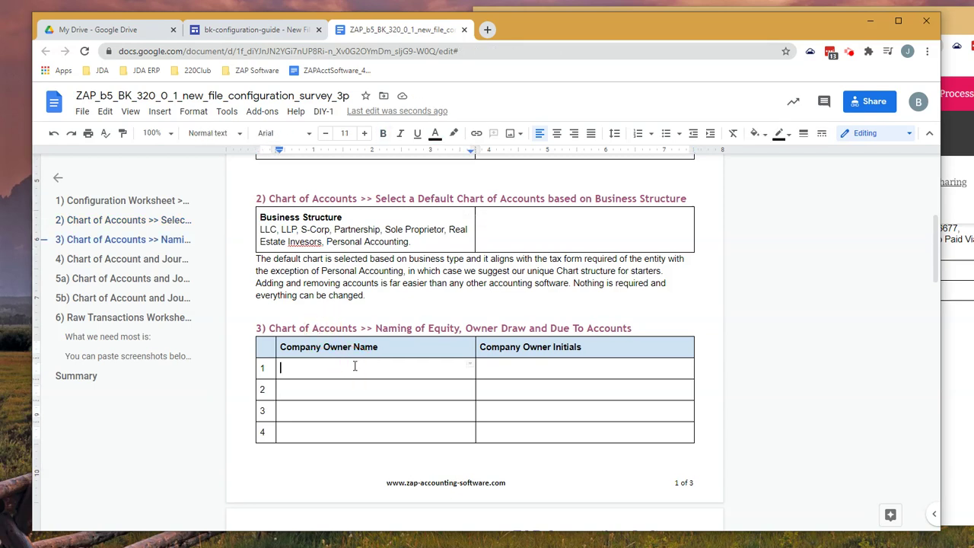
click(543, 370)
scroll(542, 369, down, 3)
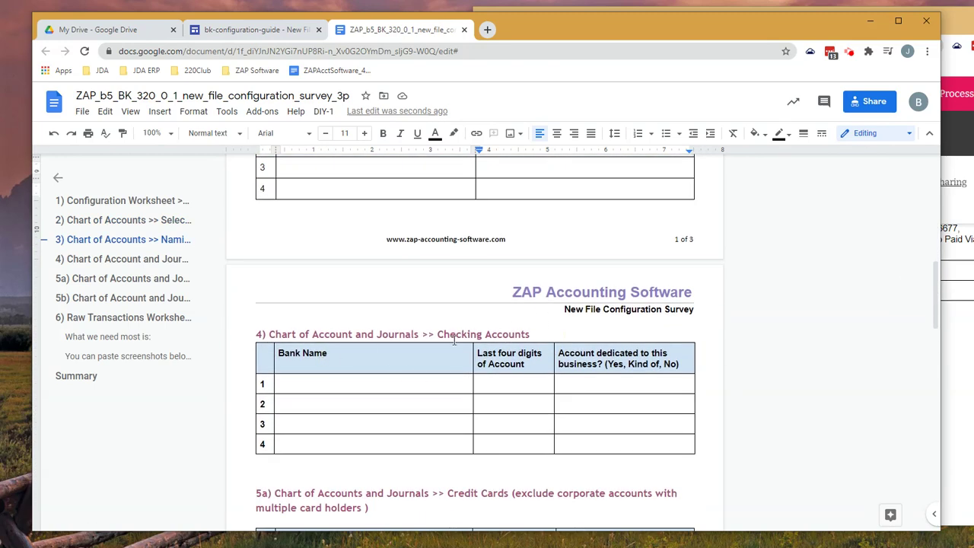
click(312, 384)
click(505, 387)
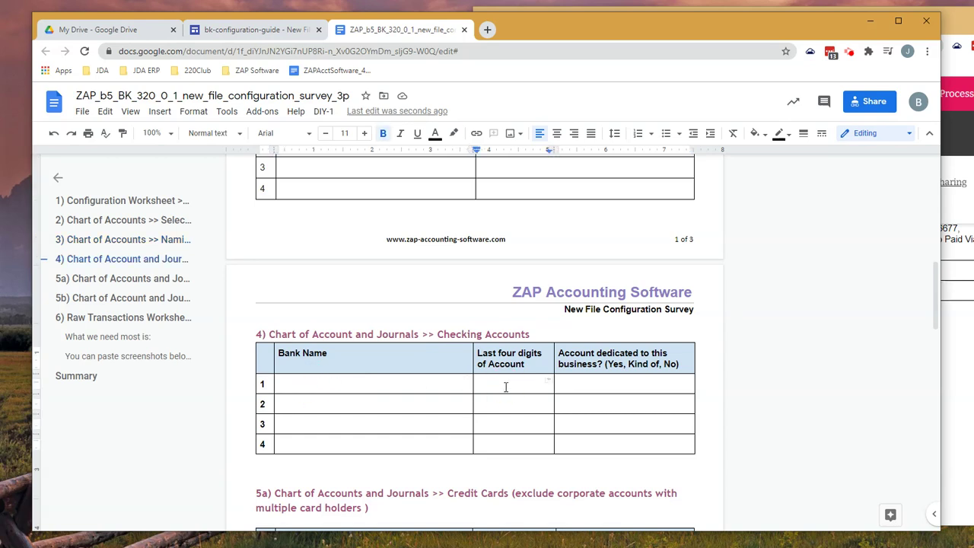
click(630, 384)
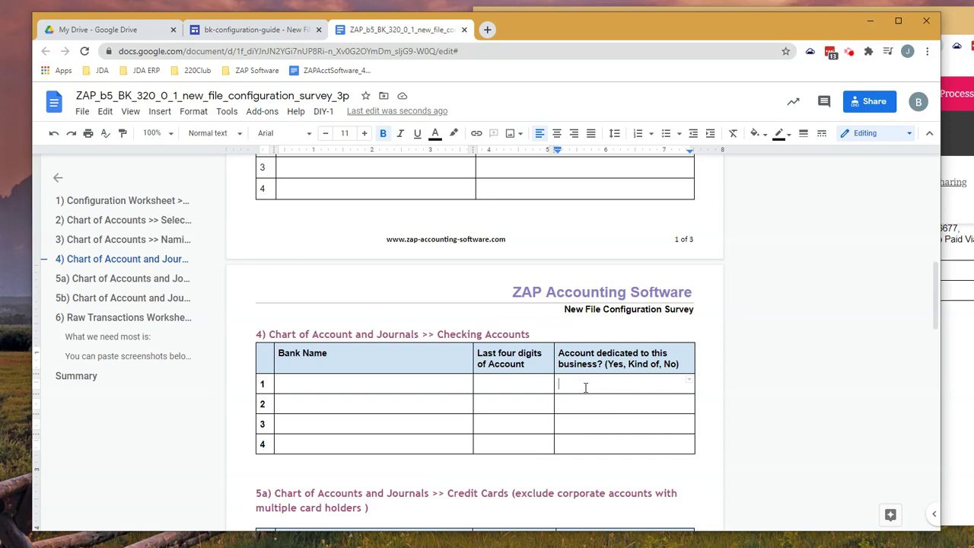
- Examine the credit card table in section 5a and the corporate account and card holder tables in section 5b
scroll(586, 386, down, 3)
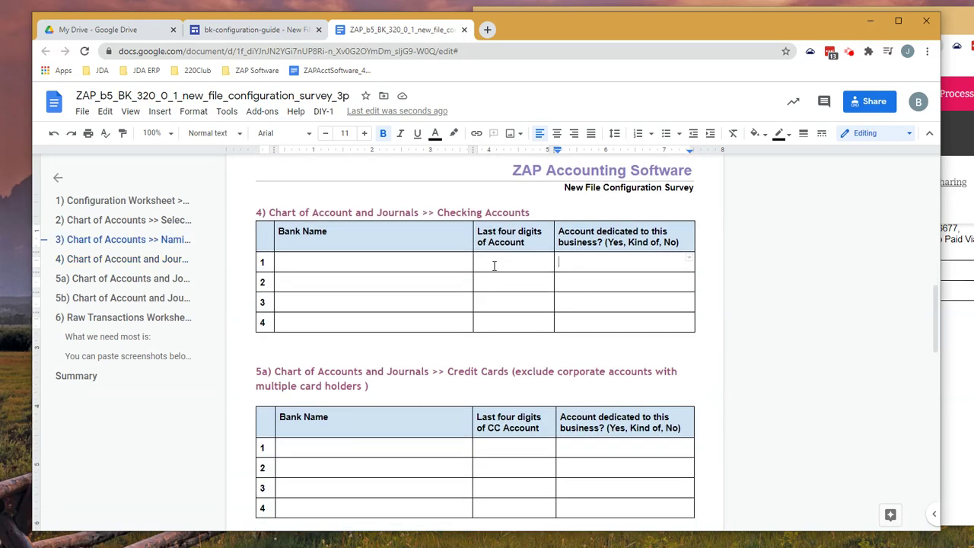
click(276, 372)
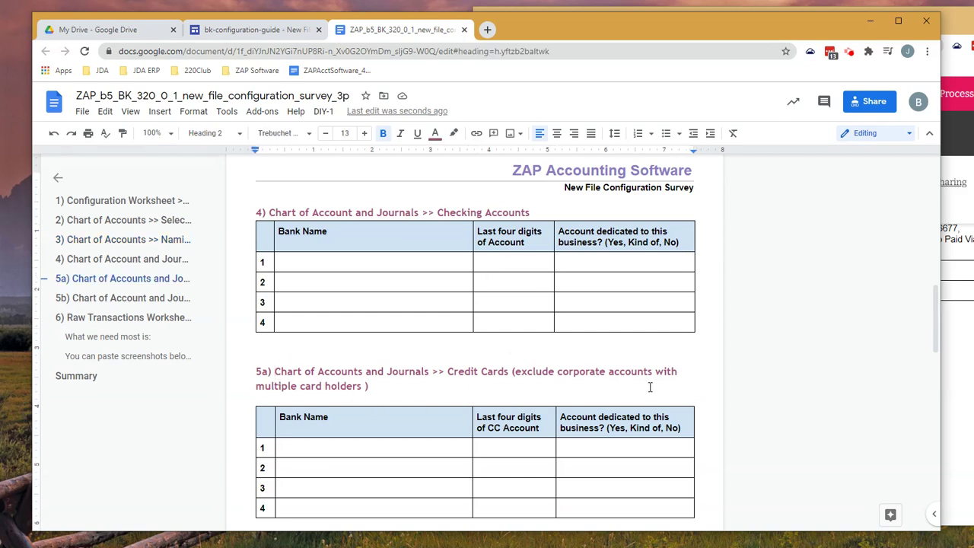
scroll(388, 394, down, 2)
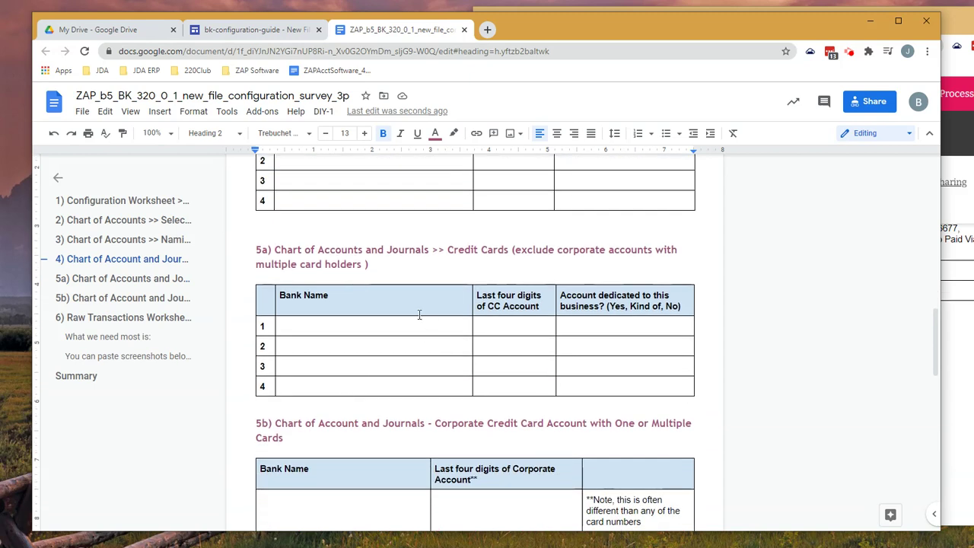
scroll(511, 339, down, 2)
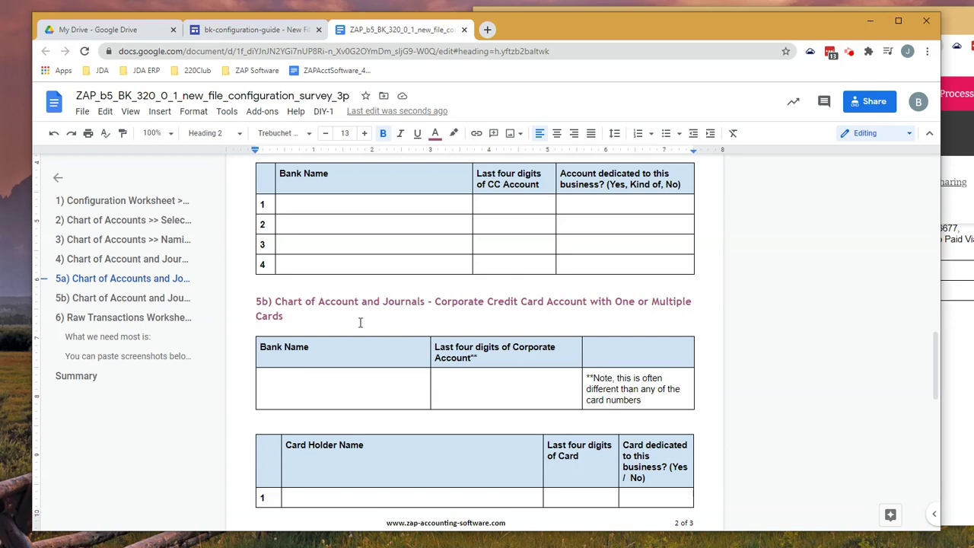
scroll(358, 322, down, 1)
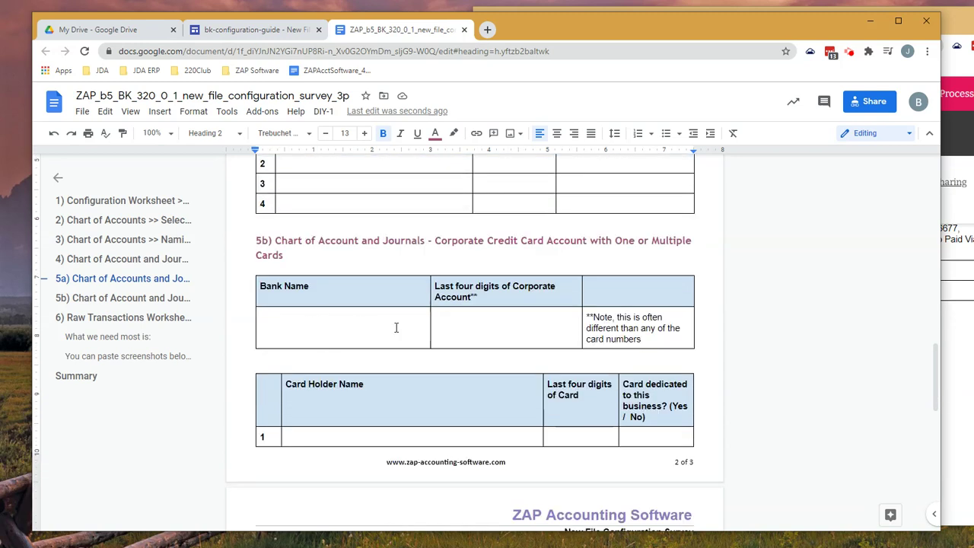
click(464, 330)
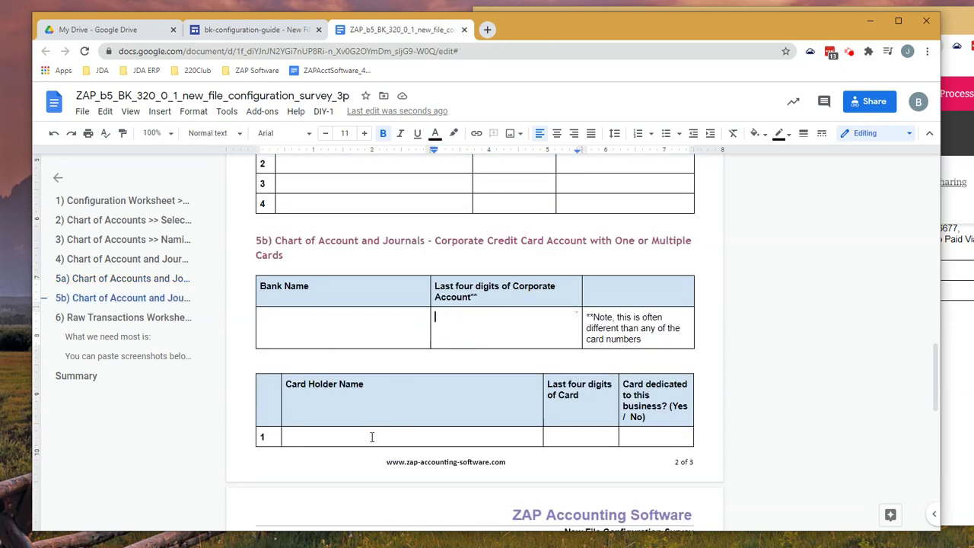
scroll(338, 399, down, 1)
click(336, 379)
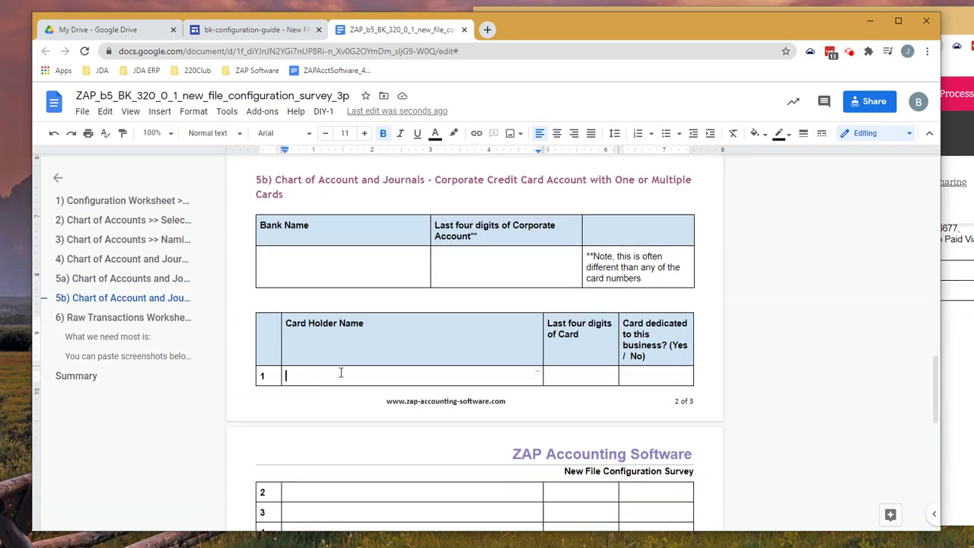
scroll(490, 425, down, 1)
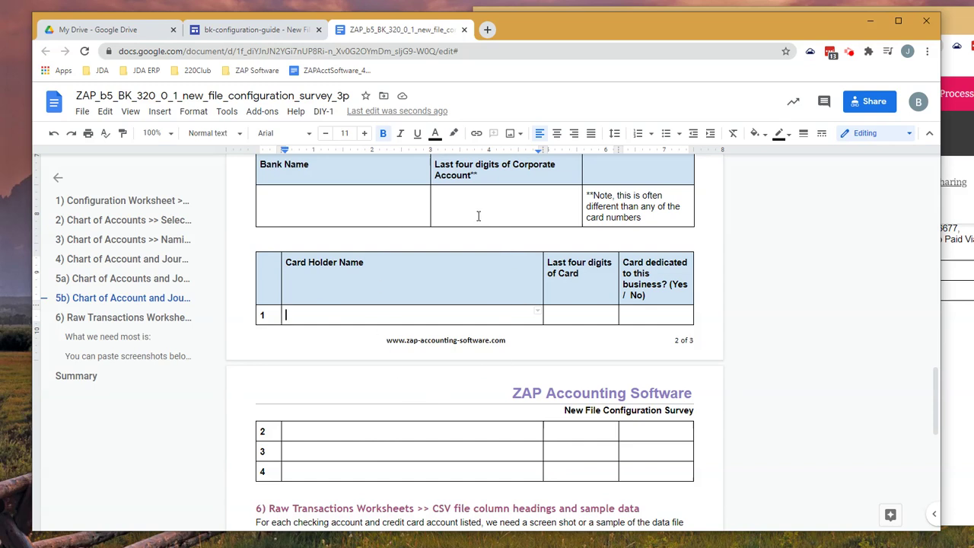
scroll(478, 216, up, 1)
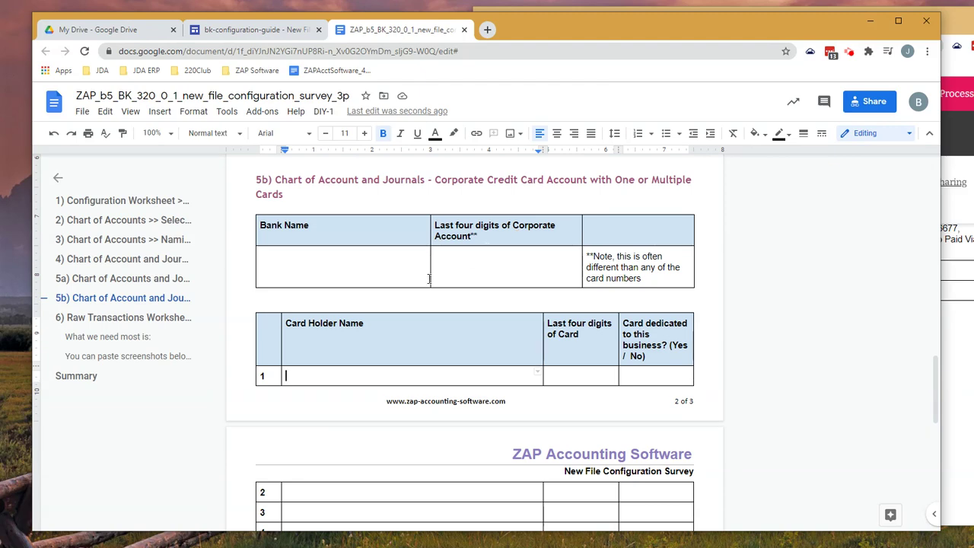
- Examine section 6 on Raw Transactions Worksheets, including its introduction and the "What we need most is" list
scroll(429, 278, down, 1)
scroll(429, 278, down, 3)
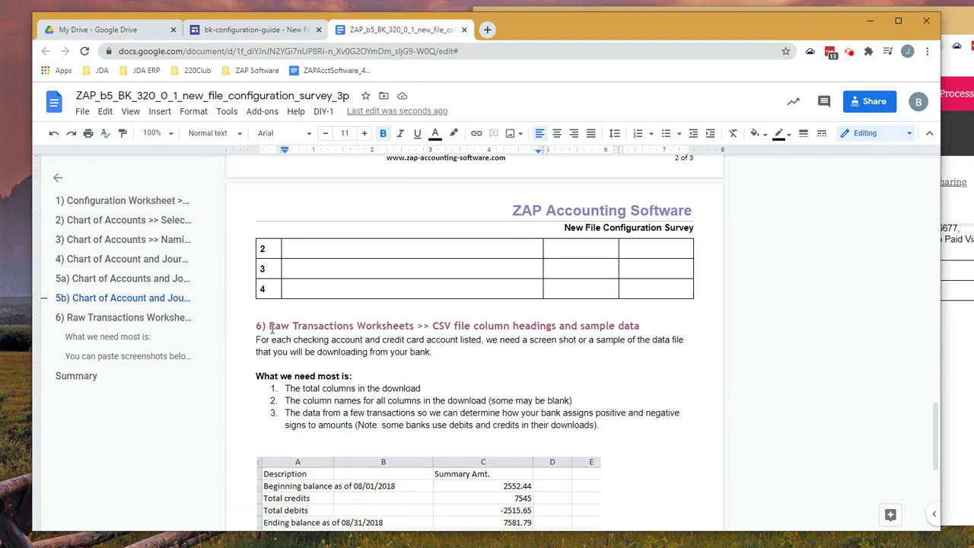
click(272, 328)
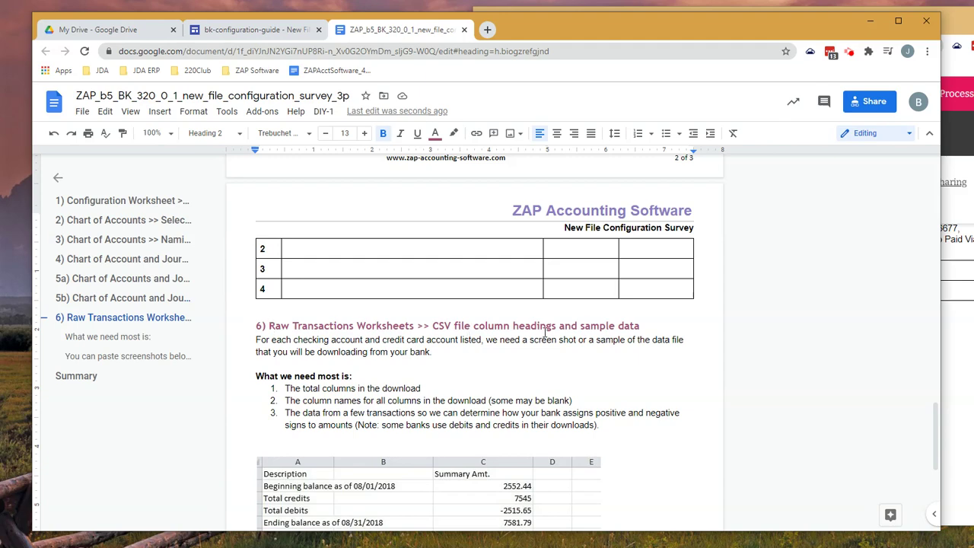
scroll(563, 340, down, 3)
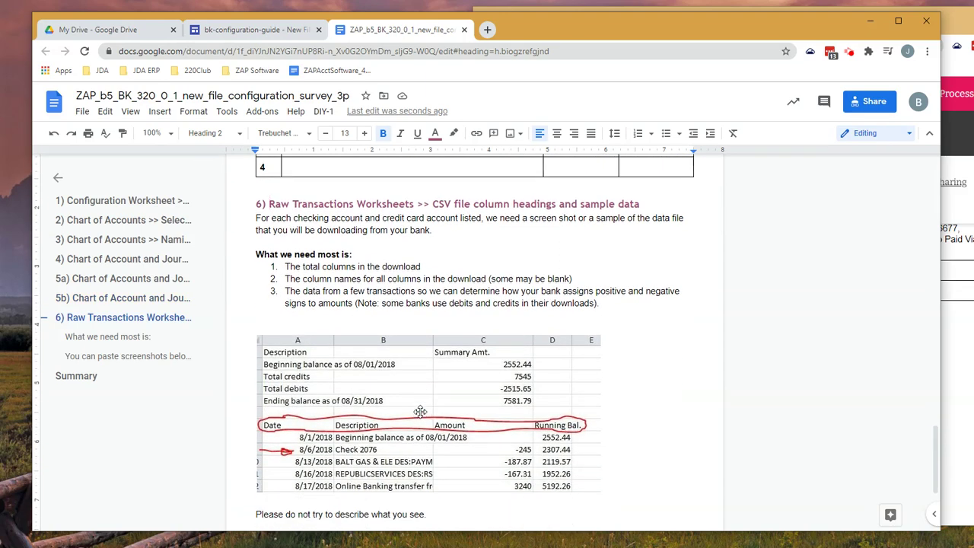
click(272, 218)
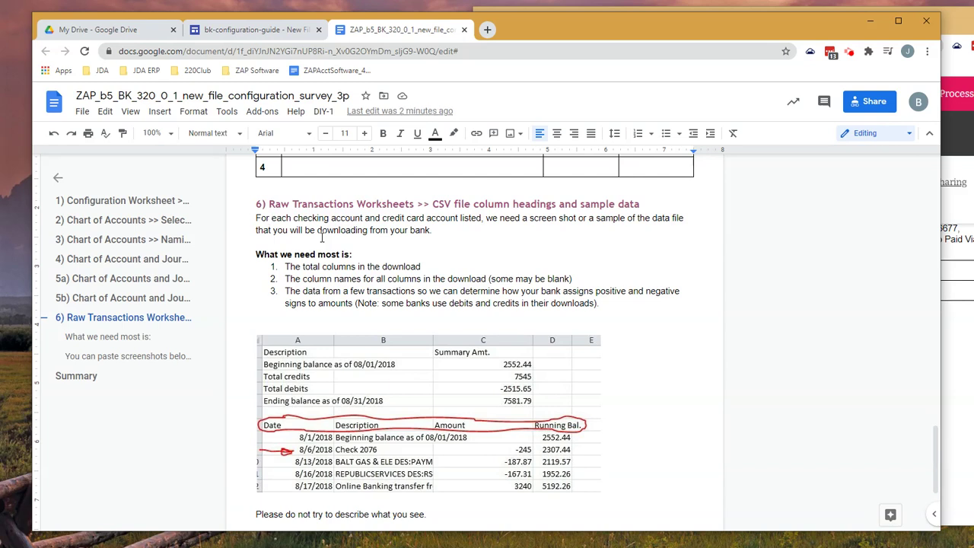
click(601, 305)
- Examine the sample bank download image in section 6, checking its circled column headings and the signs of the transaction amounts
scroll(314, 410, down, 1)
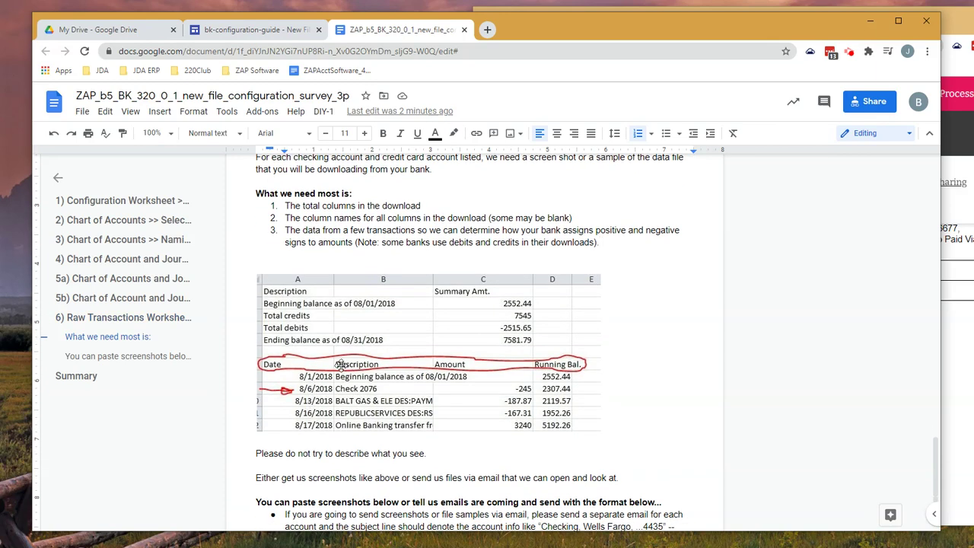
click(278, 364)
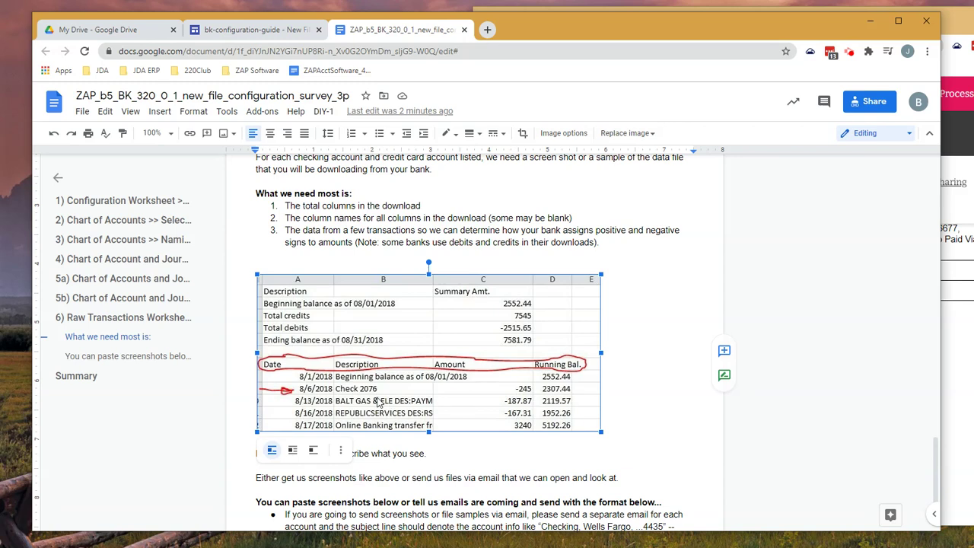
click(521, 392)
click(522, 395)
click(522, 400)
scroll(461, 406, up, 4)
scroll(533, 422, down, 2)
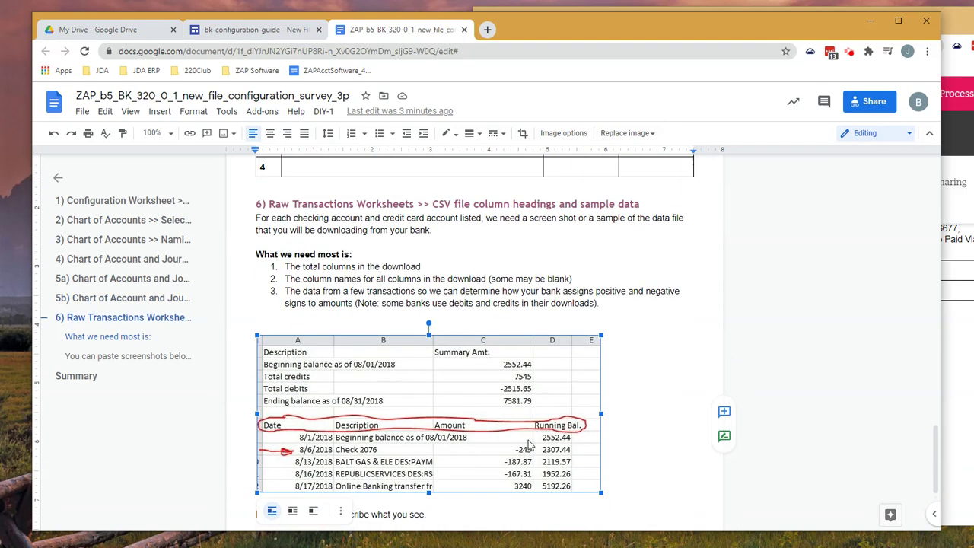
- Read the screenshot and email submission instructions and the Summary, and return to the New File Configuration Survey page of the bk-configuration-guide site
scroll(530, 441, down, 1)
click(479, 453)
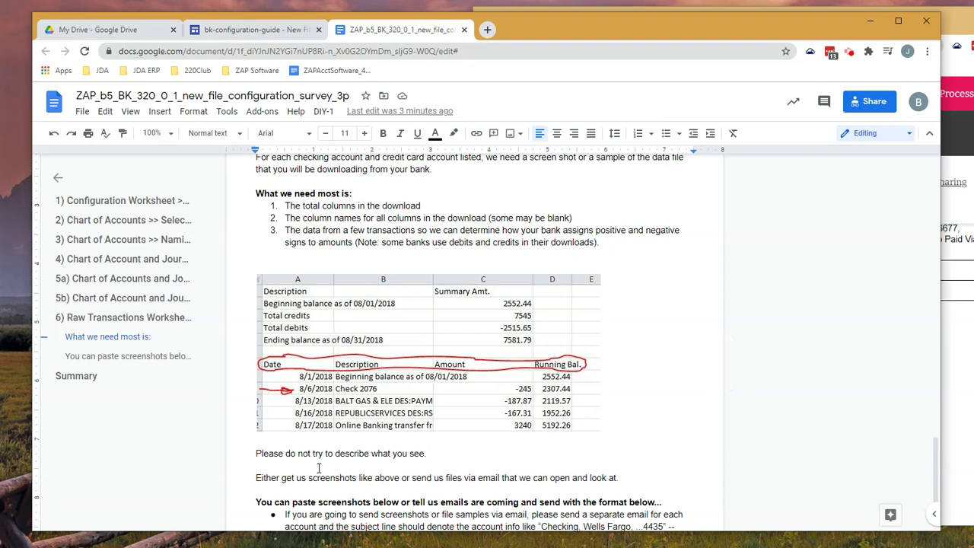
scroll(319, 467, down, 1)
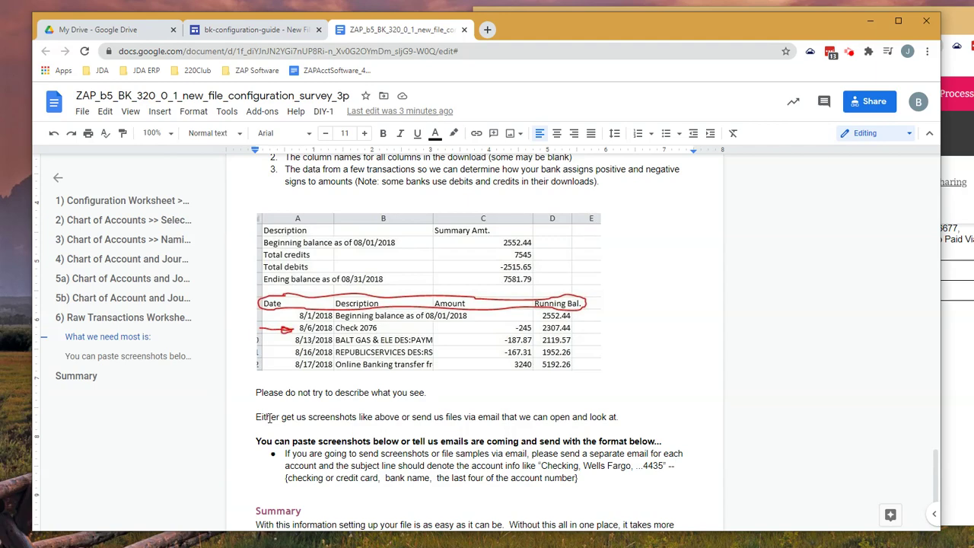
scroll(269, 417, down, 1)
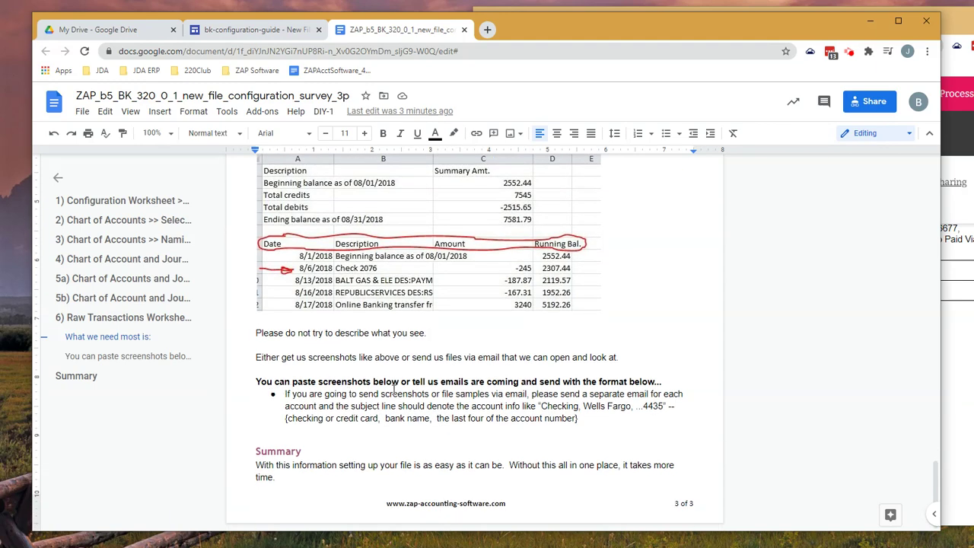
click(299, 387)
click(261, 472)
scroll(457, 343, up, 3)
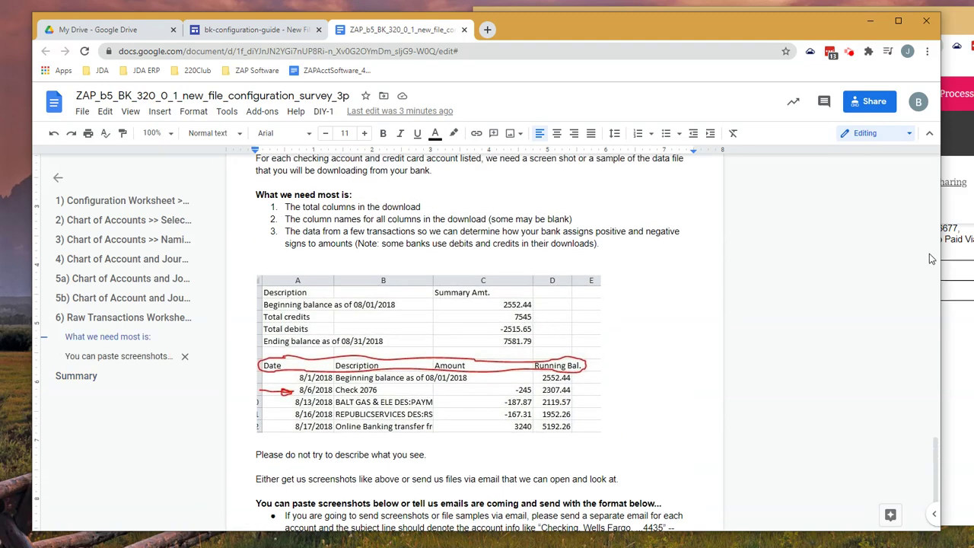
click(263, 31)
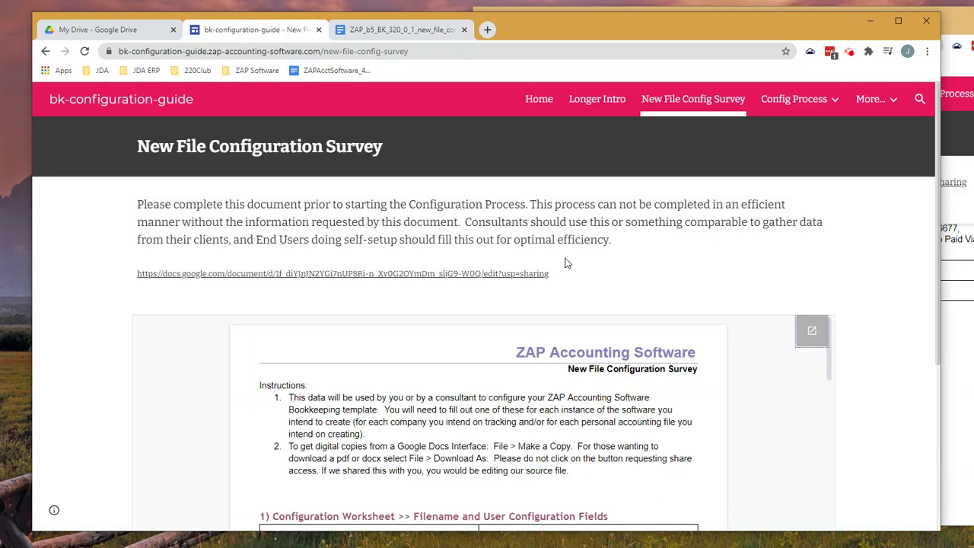